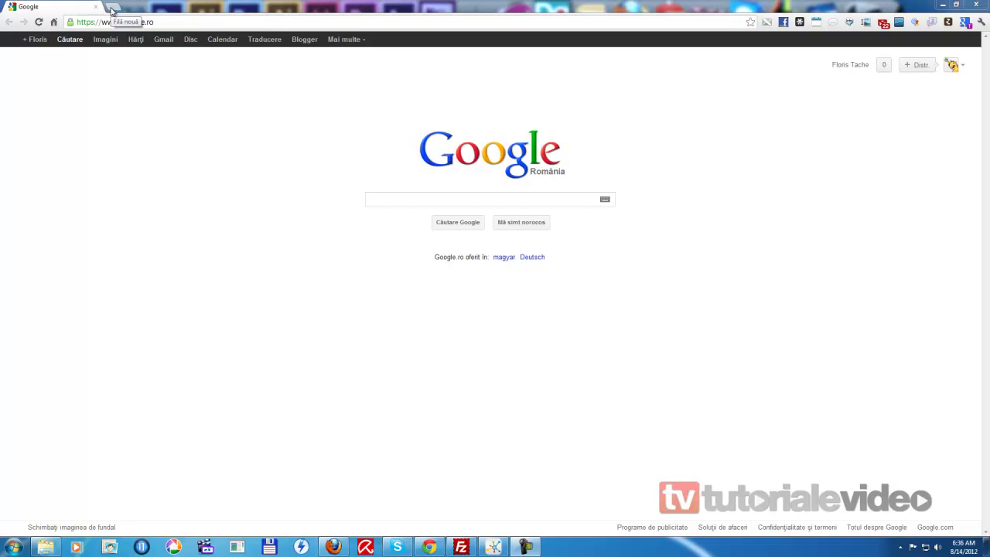
Open the Chrome Web Store in a new tab and search for 'cubiez facebook'.
{"action": "left_click", "coordinate": [115, 10]}
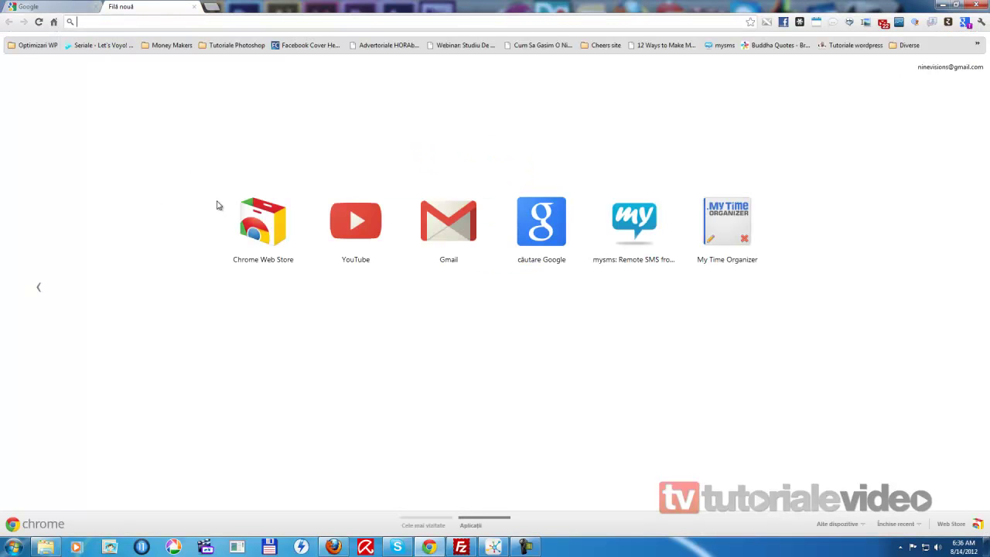
{"action": "left_click", "coordinate": [259, 233]}
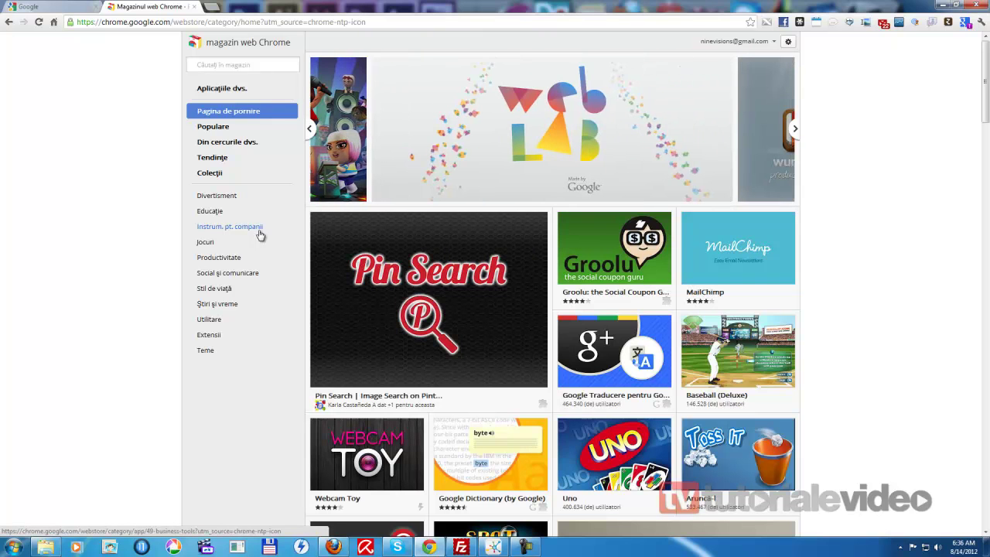
{"action": "left_click", "coordinate": [231, 65]}
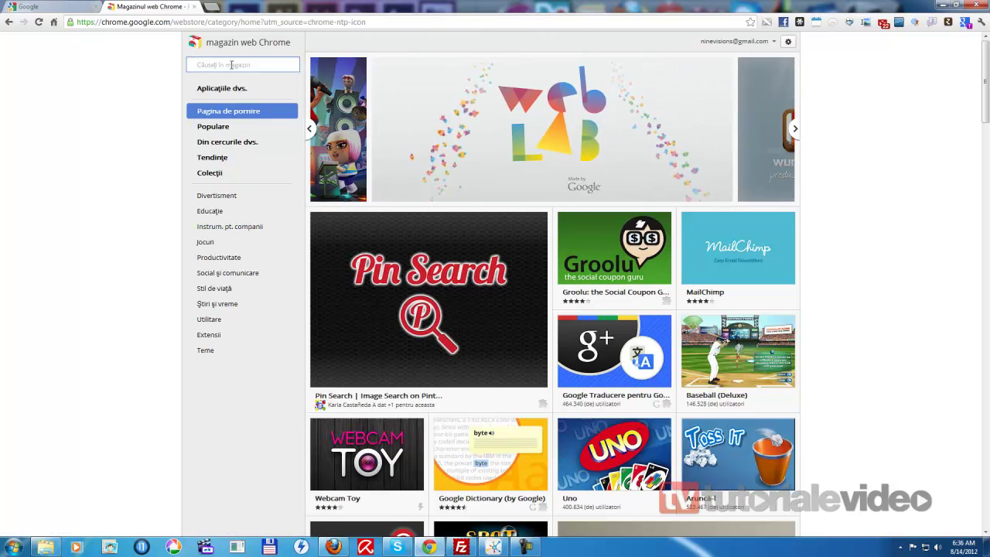
{"action": "type", "text": "cubiez facebook"}
{"action": "key", "text": "Return"}
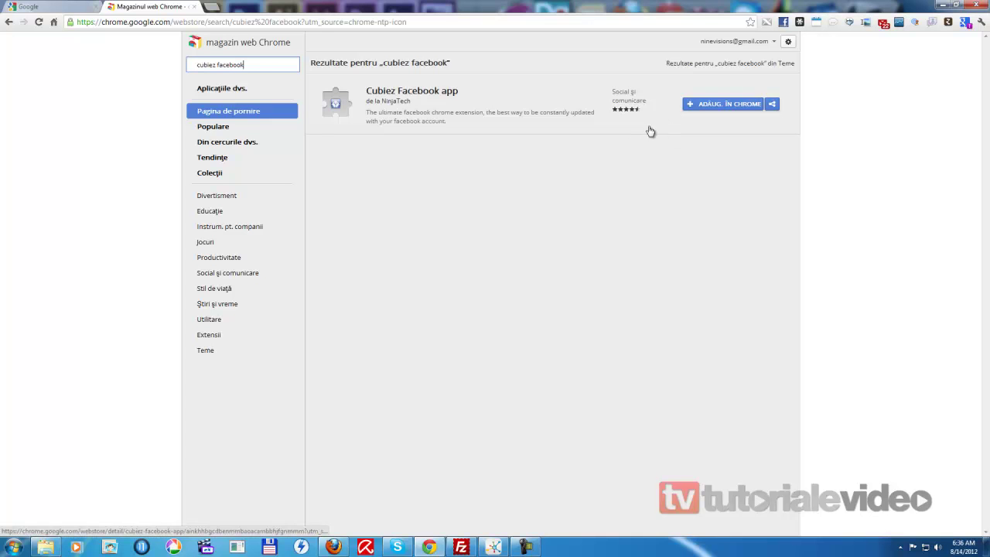
Add the Cubiez Facebook app by NinjaTech to Chrome and confirm the installation.
{"action": "left_click", "coordinate": [706, 106]}
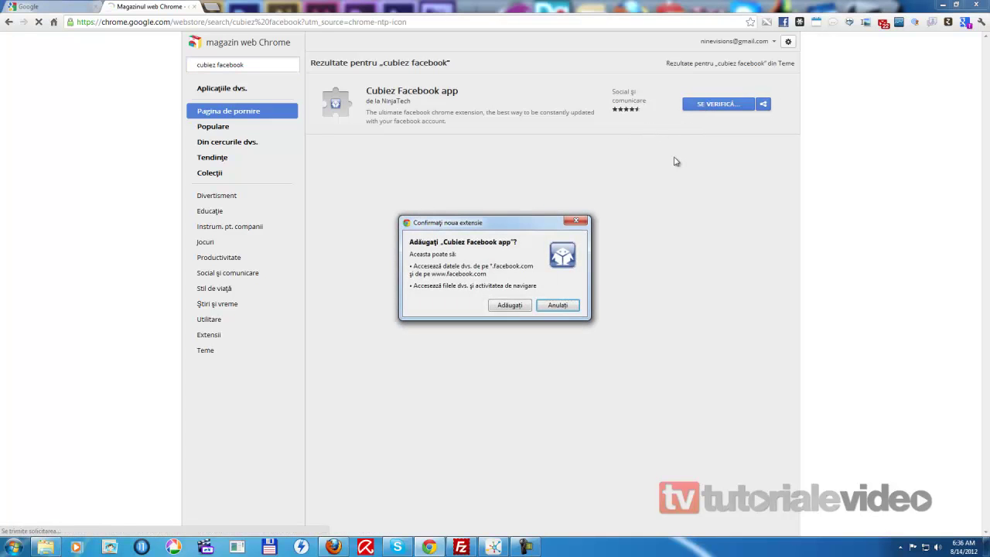
{"action": "left_click", "coordinate": [501, 307]}
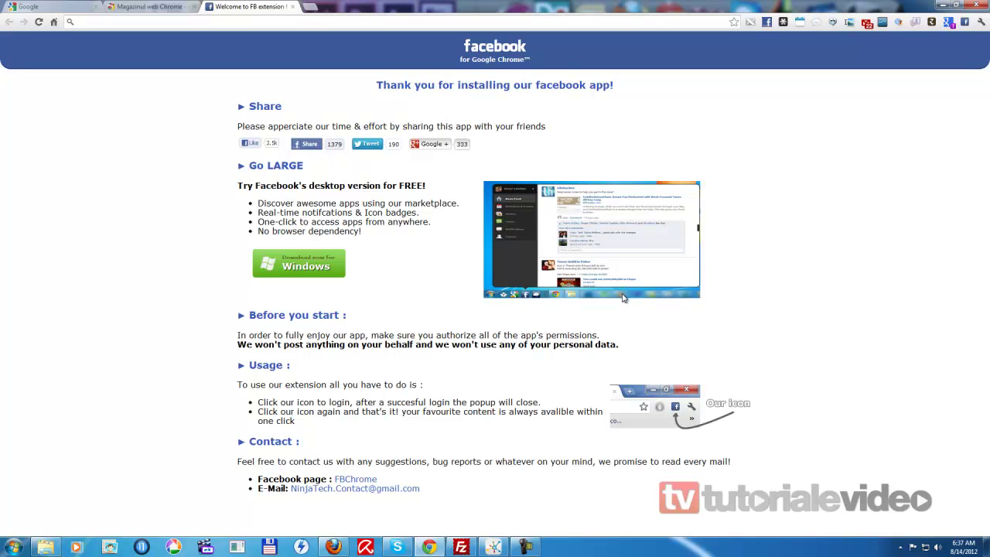
{"action": "scroll", "coordinate": [622, 298], "scroll_direction": "up", "scroll_amount": 4, "text": "ctrl"}
{"action": "scroll", "coordinate": [622, 391], "scroll_direction": "down", "scroll_amount": 2}
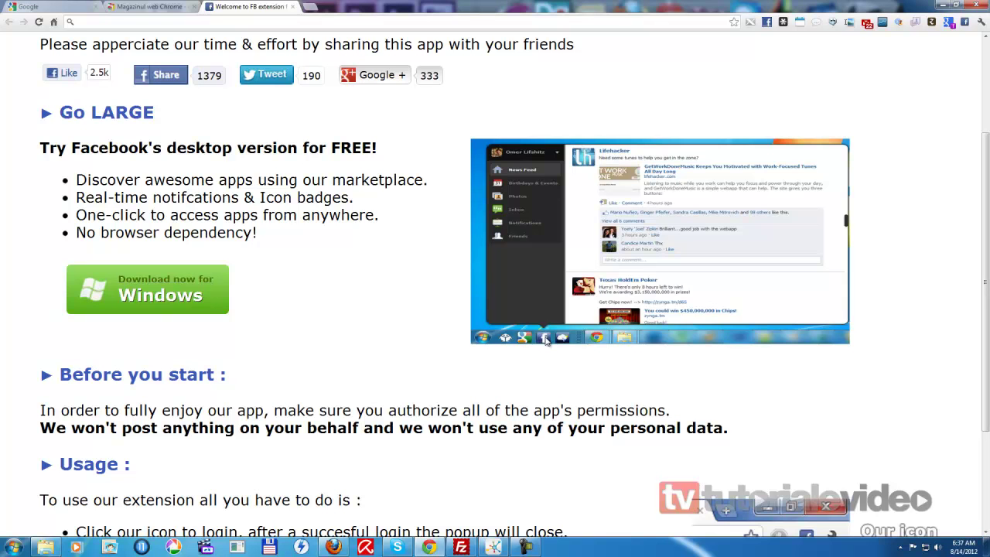
{"action": "scroll", "coordinate": [475, 324], "scroll_direction": "down", "scroll_amount": 3}
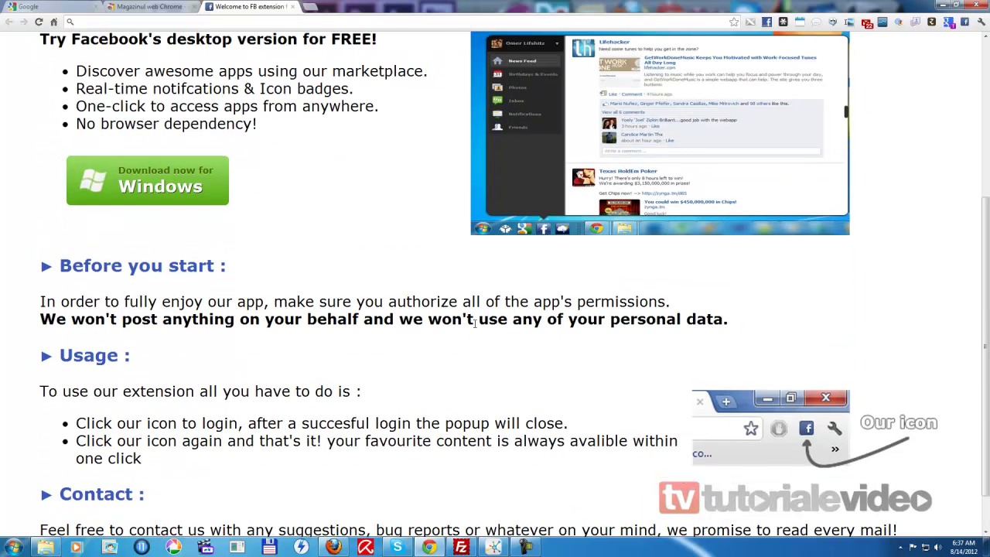
{"action": "key", "text": "ctrl+minus"}
{"action": "key", "text": "ctrl+minus"}
{"action": "key", "text": "ctrl+minus"}
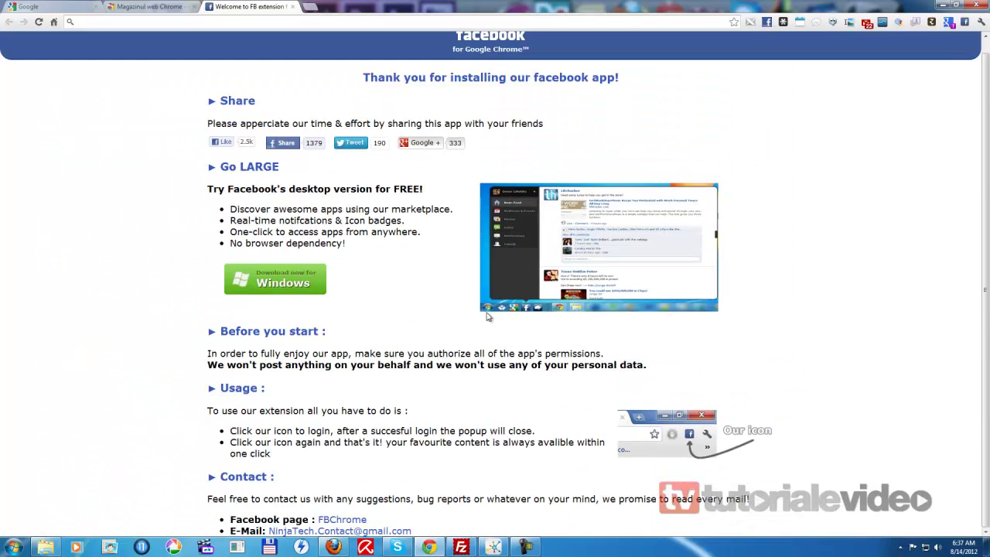
{"action": "key", "text": "ctrl+minus"}
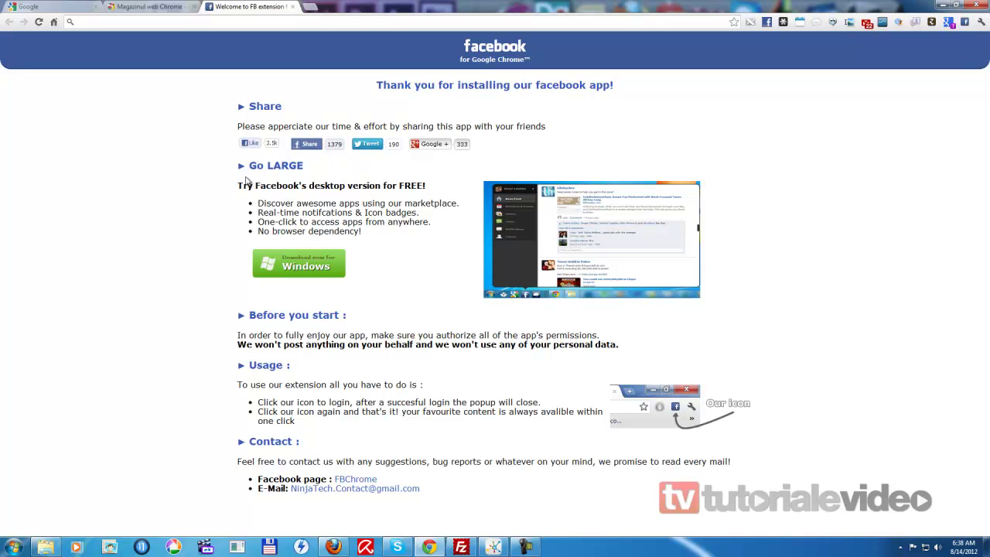
Download cubiezInstallerFB.exe for Windows to the Desktop, ignoring the AntiVir alert.
{"action": "left_click", "coordinate": [288, 267]}
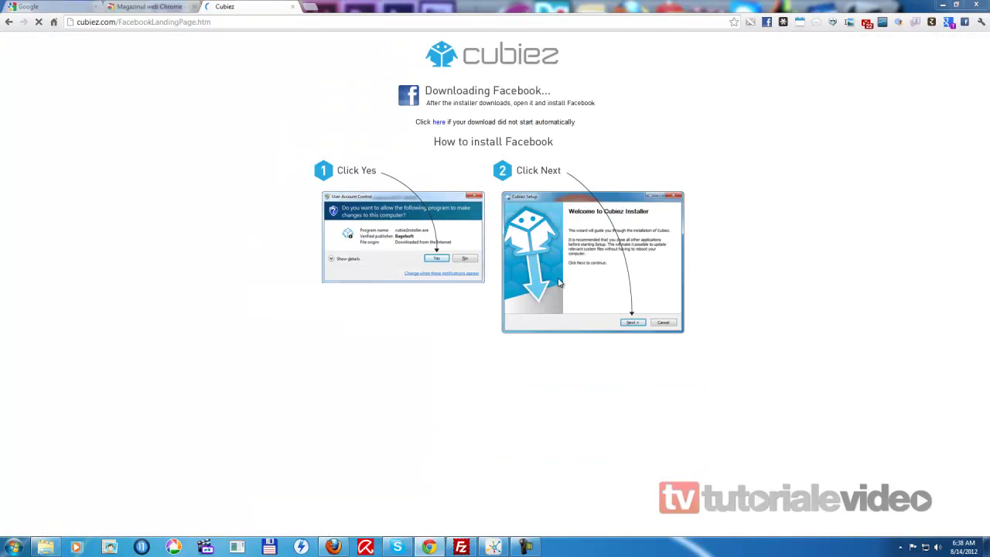
{"action": "left_click", "coordinate": [398, 338]}
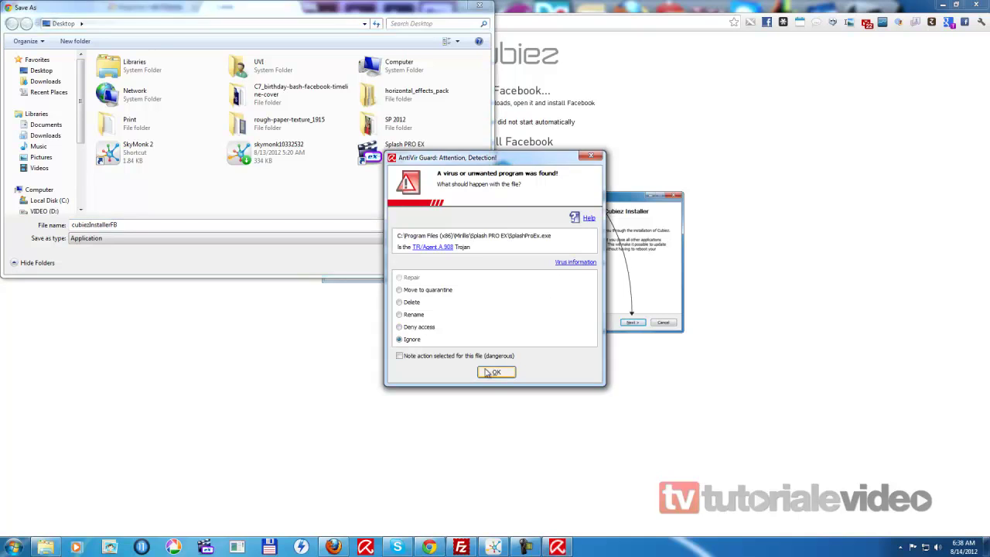
{"action": "left_click", "coordinate": [495, 372]}
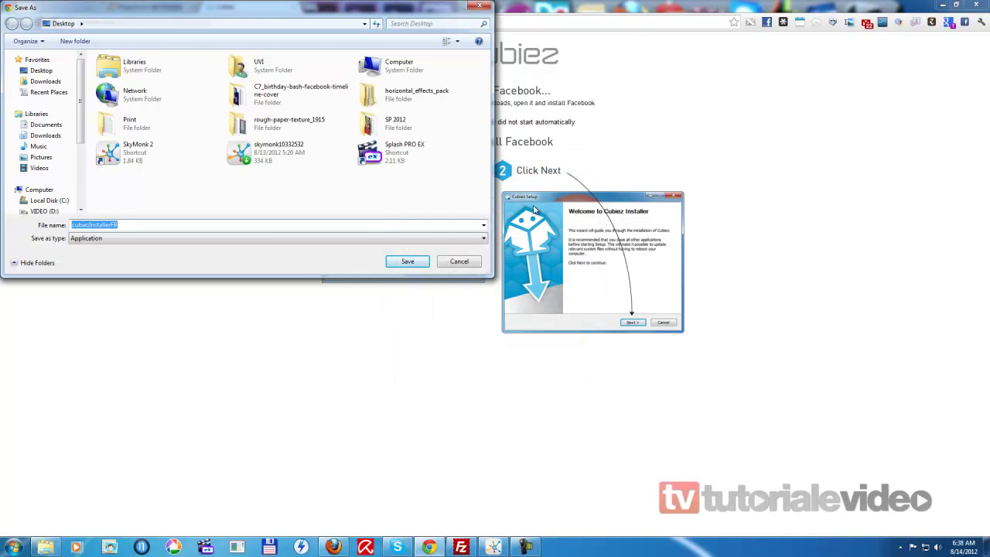
{"action": "left_click", "coordinate": [400, 262]}
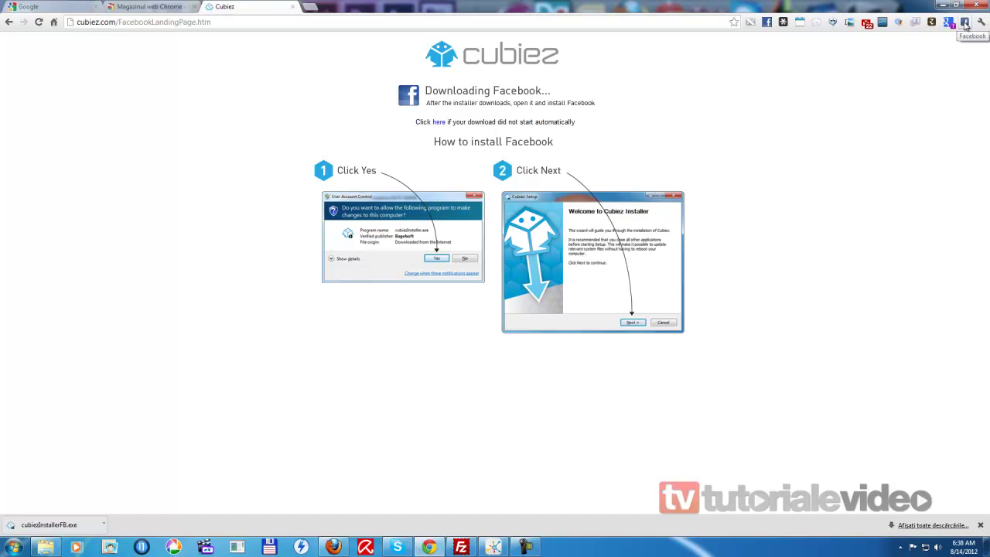
Log in to Facebook from the extension popup and allow FBChrome's requested permissions.
{"action": "left_click", "coordinate": [964, 23]}
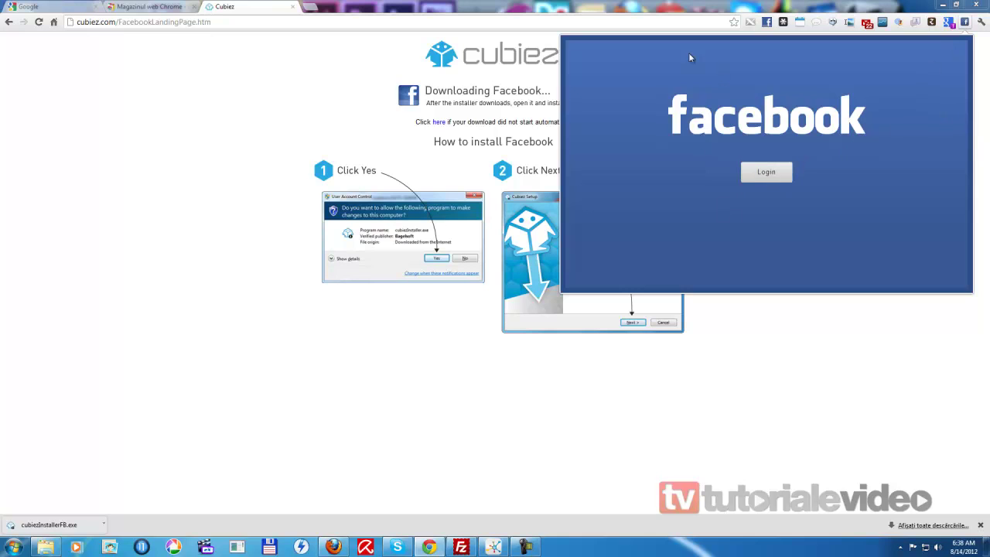
{"action": "left_click", "coordinate": [770, 178]}
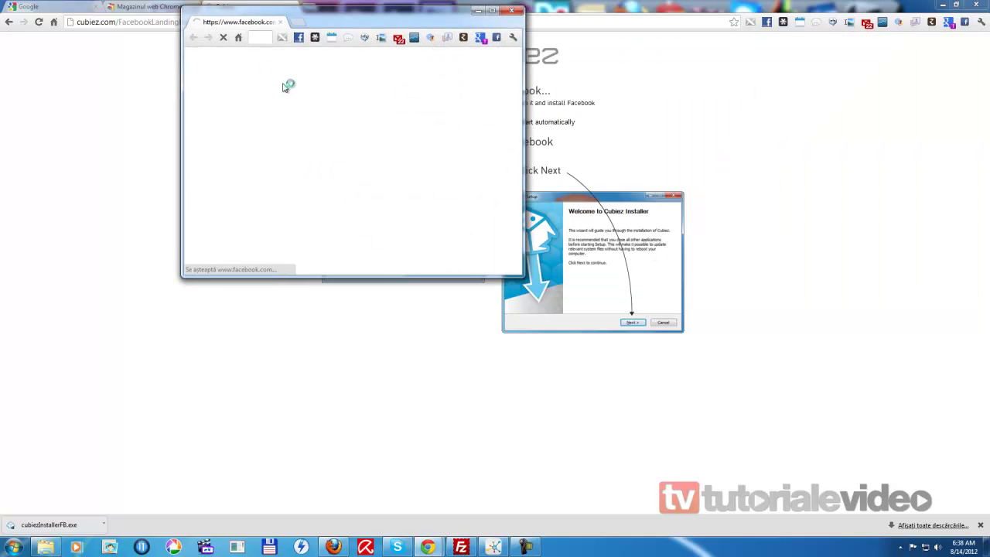
{"action": "left_click", "coordinate": [433, 94]}
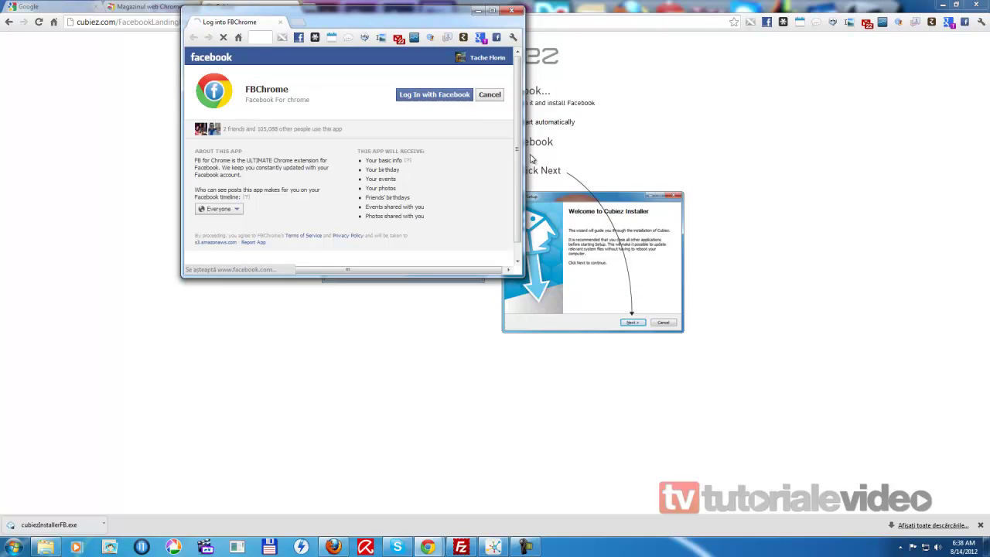
{"action": "scroll", "coordinate": [475, 246], "scroll_direction": "down", "scroll_amount": 1}
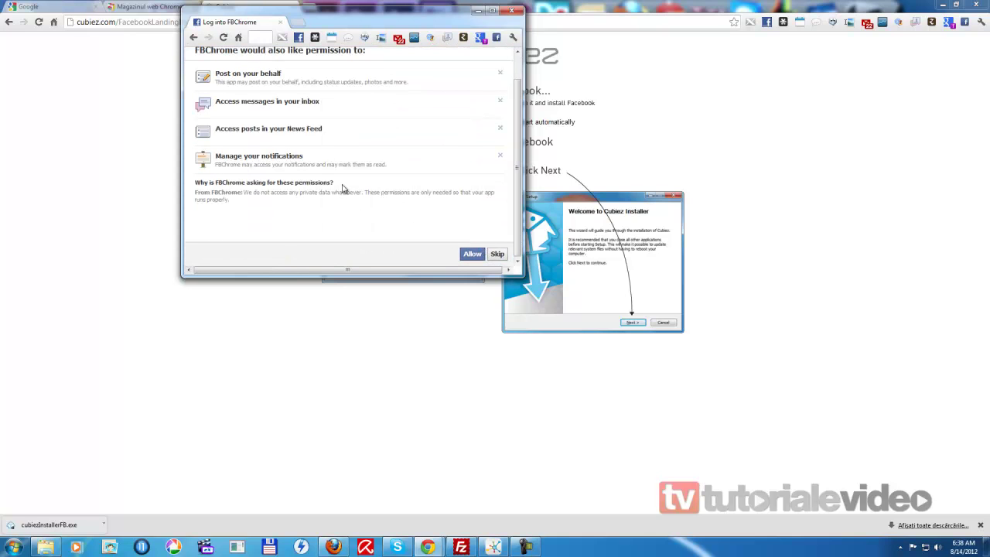
{"action": "left_click", "coordinate": [461, 257]}
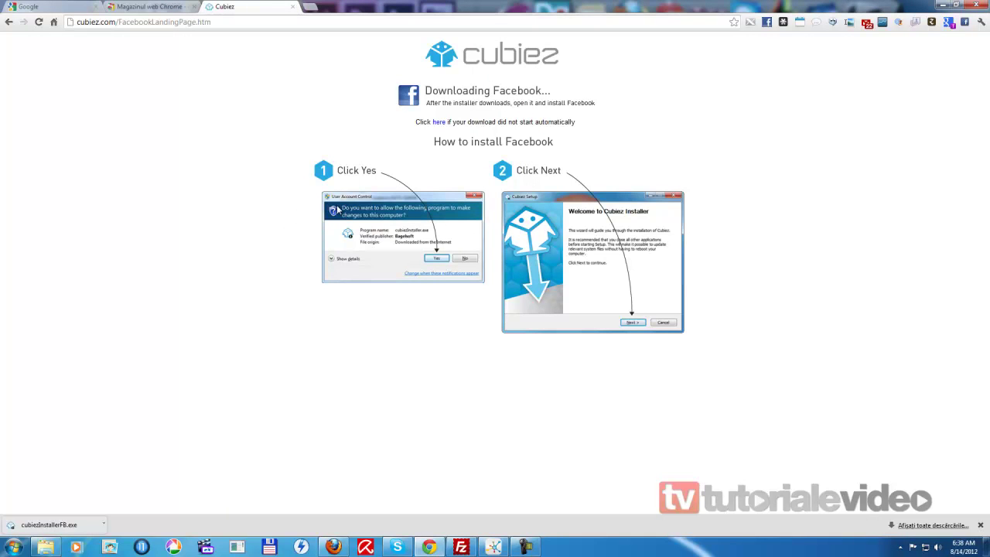
Reopen the Facebook popup, start a new status update and scroll through the feed.
{"action": "left_click", "coordinate": [965, 23]}
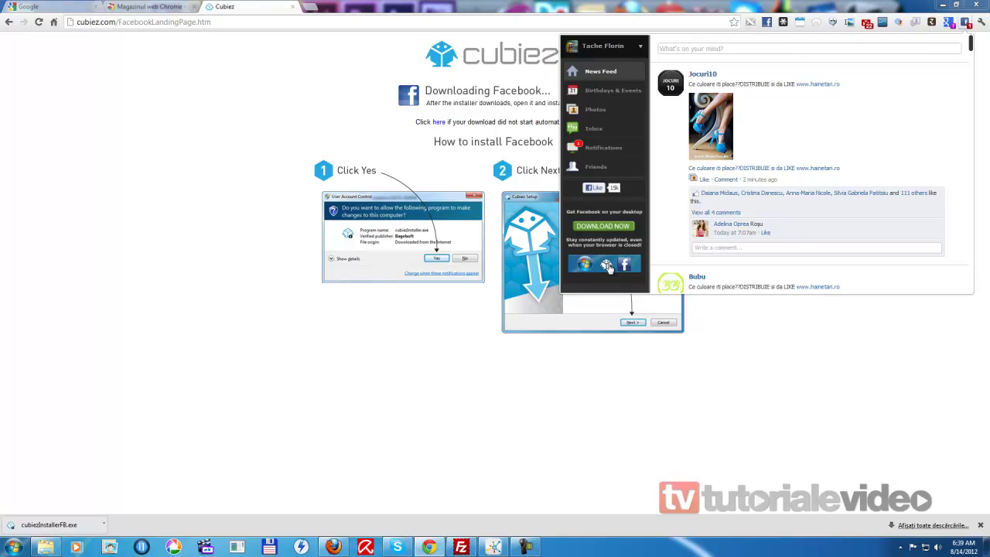
{"action": "left_click", "coordinate": [706, 49]}
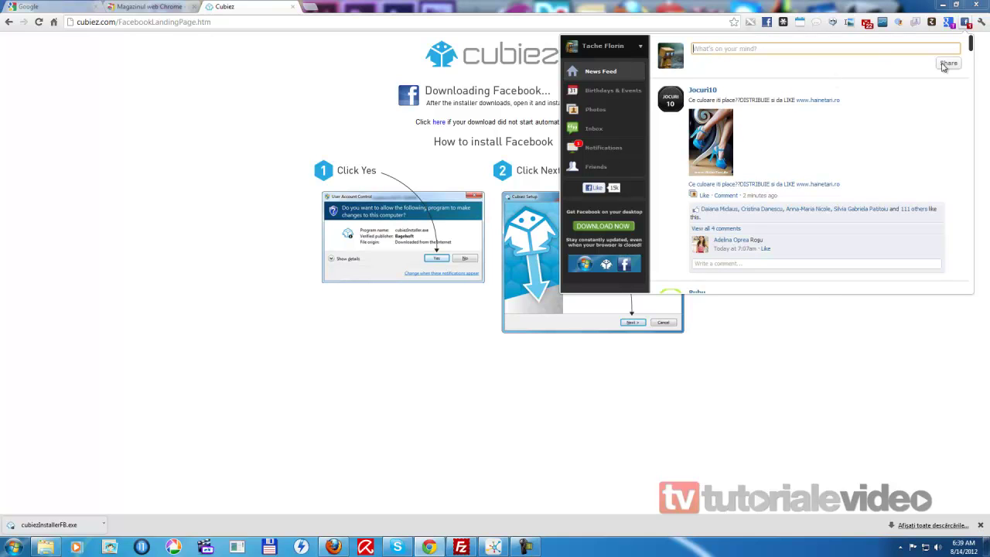
{"action": "scroll", "coordinate": [744, 127], "scroll_direction": "down", "scroll_amount": 3}
{"action": "scroll", "coordinate": [744, 127], "scroll_direction": "down", "scroll_amount": 3}
{"action": "scroll", "coordinate": [744, 127], "scroll_direction": "down", "scroll_amount": 2}
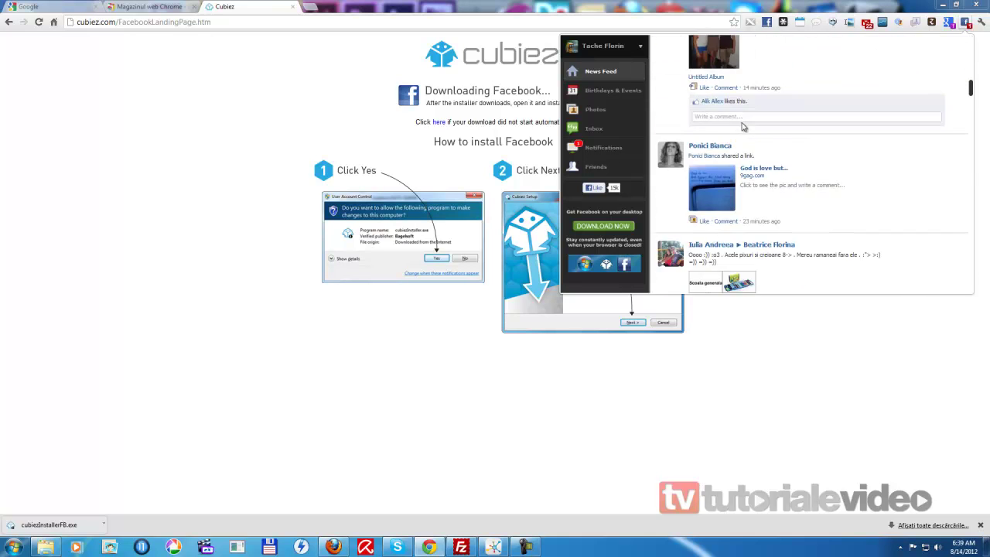
{"action": "scroll", "coordinate": [744, 127], "scroll_direction": "up", "scroll_amount": 2}
{"action": "scroll", "coordinate": [744, 127], "scroll_direction": "up", "scroll_amount": 3}
{"action": "scroll", "coordinate": [740, 119], "scroll_direction": "down", "scroll_amount": 4}
{"action": "scroll", "coordinate": [740, 119], "scroll_direction": "down", "scroll_amount": 3}
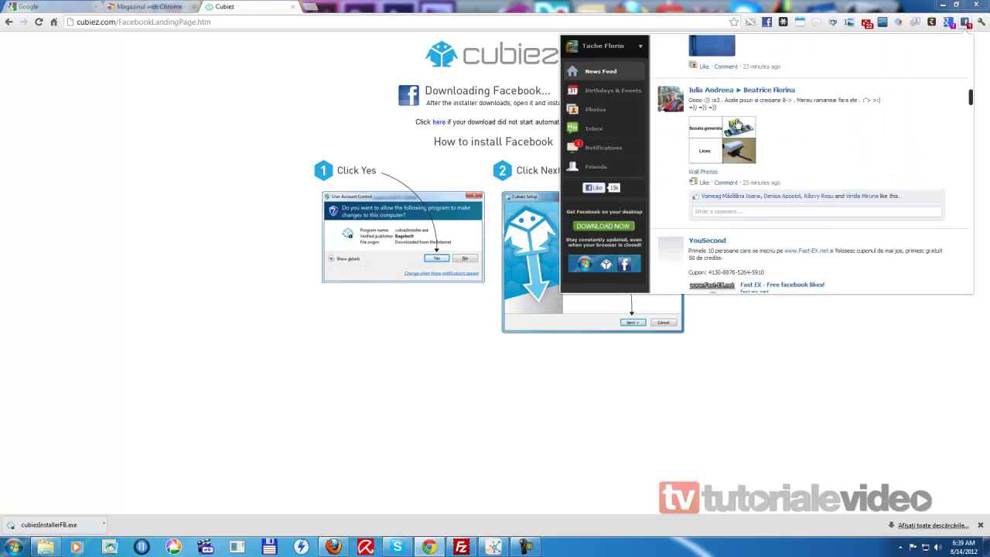
{"action": "scroll", "coordinate": [740, 119], "scroll_direction": "up", "scroll_amount": 5}
{"action": "scroll", "coordinate": [626, 94], "scroll_direction": "down", "scroll_amount": 1}
In the Birthdays & Events calendar, check August 20, 19, 26, 15 and 16.
{"action": "left_click", "coordinate": [626, 92]}
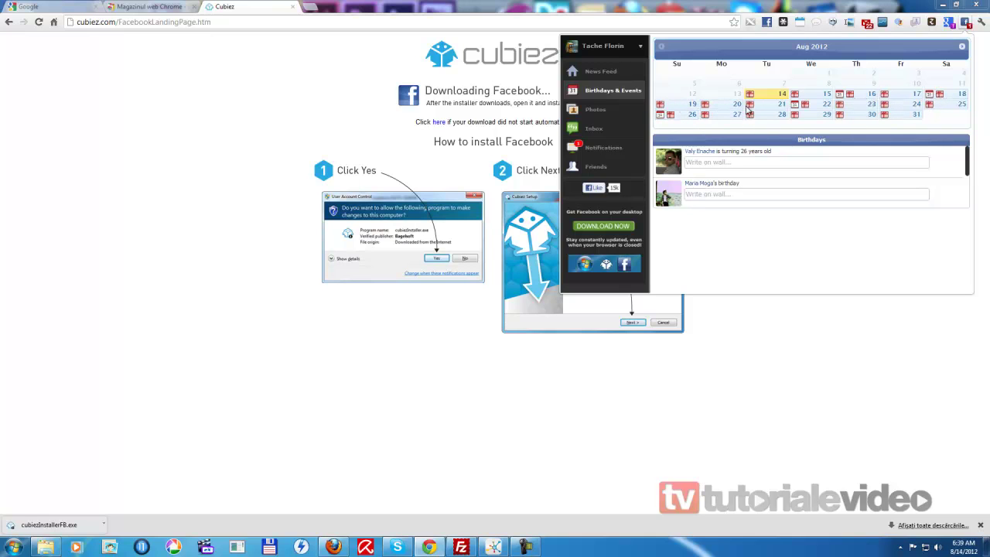
{"action": "left_click", "coordinate": [748, 105]}
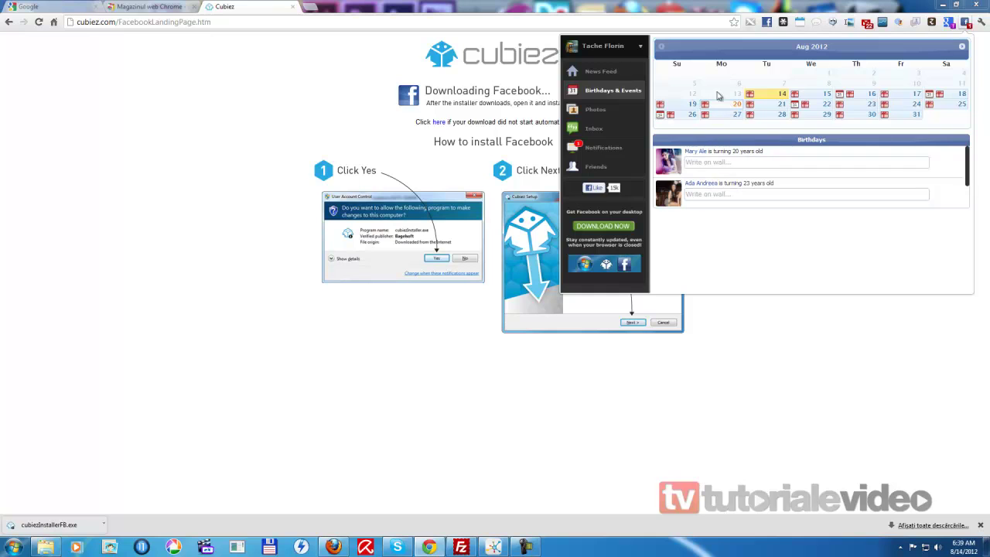
{"action": "left_click", "coordinate": [679, 102]}
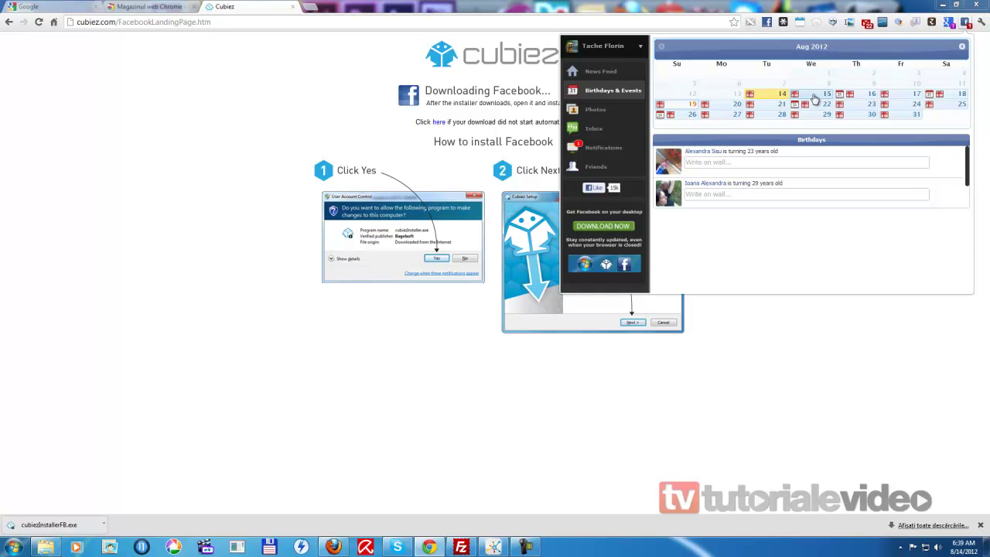
{"action": "left_click", "coordinate": [849, 96]}
{"action": "left_click", "coordinate": [906, 105]}
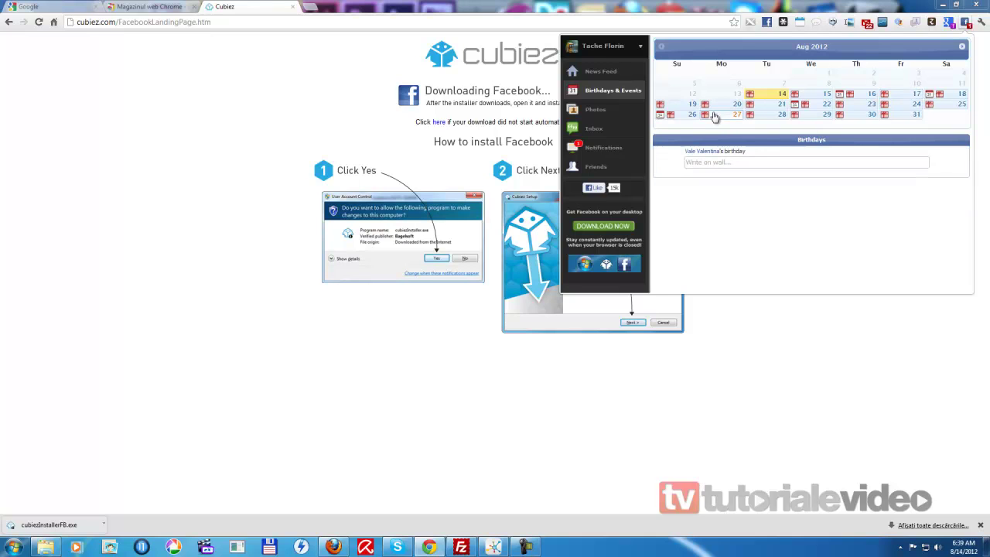
{"action": "left_click", "coordinate": [692, 114]}
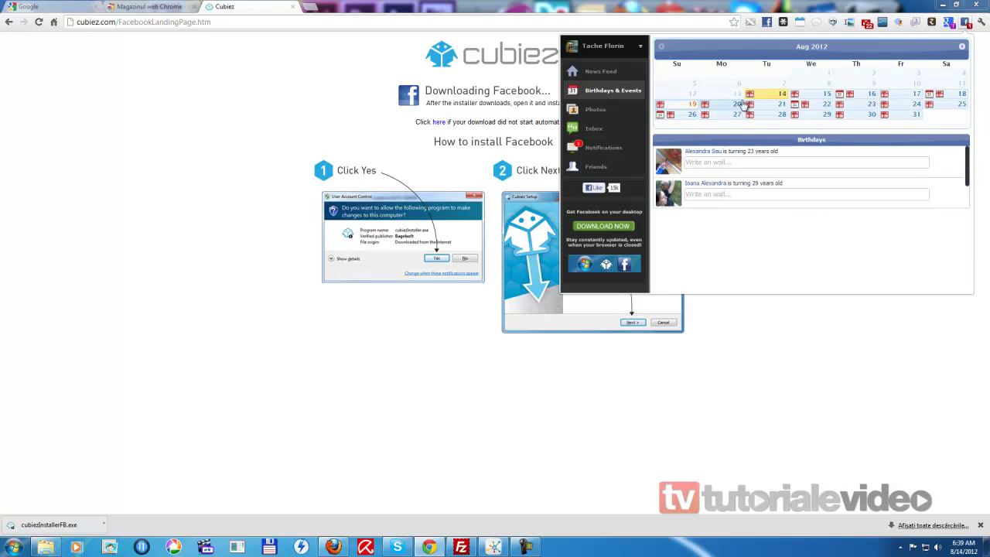
{"action": "left_click", "coordinate": [846, 96]}
{"action": "left_click", "coordinate": [847, 96]}
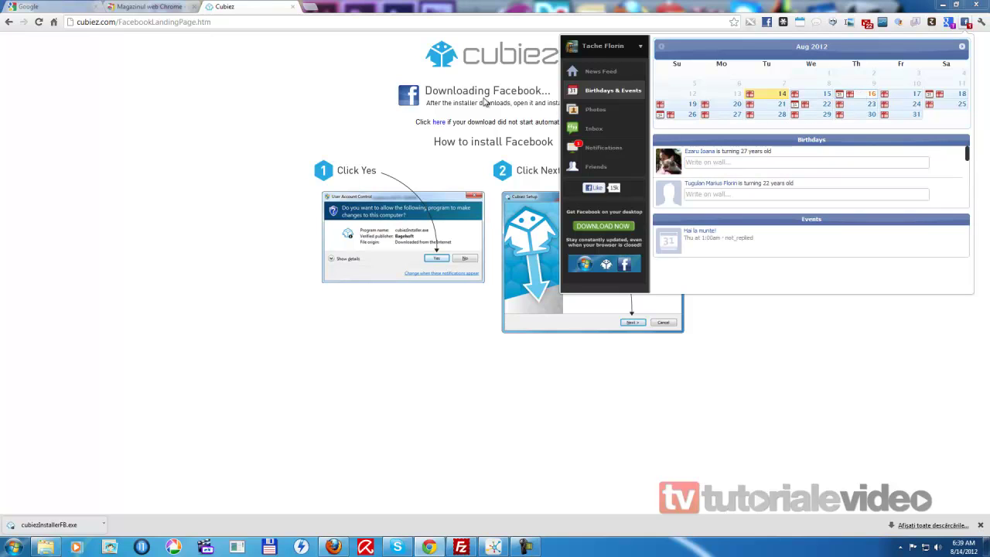
Browse the Photos album list and open the flower album.
{"action": "left_click", "coordinate": [596, 111]}
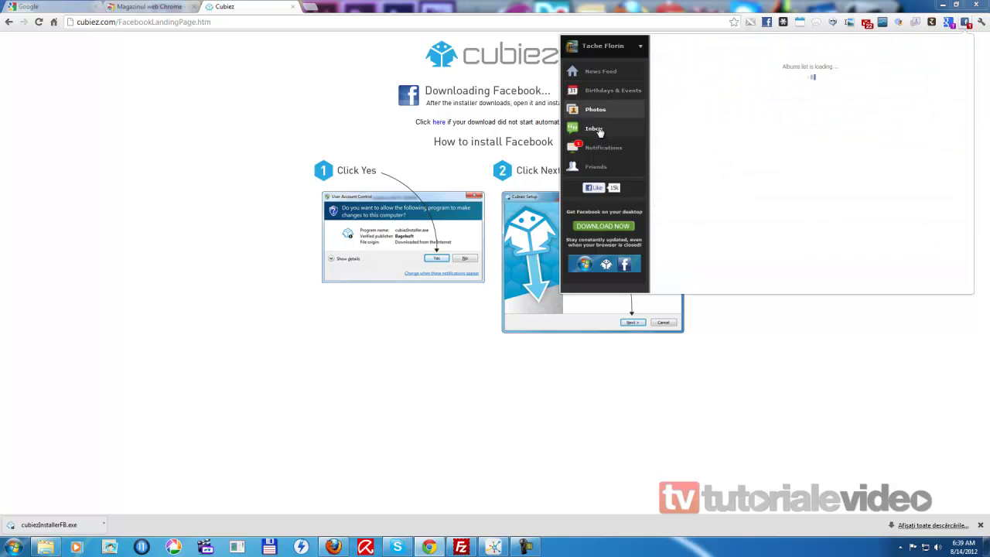
{"action": "scroll", "coordinate": [808, 183], "scroll_direction": "down", "scroll_amount": 3}
{"action": "scroll", "coordinate": [808, 183], "scroll_direction": "down", "scroll_amount": 2}
{"action": "scroll", "coordinate": [808, 183], "scroll_direction": "up", "scroll_amount": 5}
{"action": "scroll", "coordinate": [763, 140], "scroll_direction": "down", "scroll_amount": 5}
{"action": "scroll", "coordinate": [763, 139], "scroll_direction": "down", "scroll_amount": 3}
{"action": "scroll", "coordinate": [763, 140], "scroll_direction": "down", "scroll_amount": 3}
{"action": "left_click", "coordinate": [709, 88]}
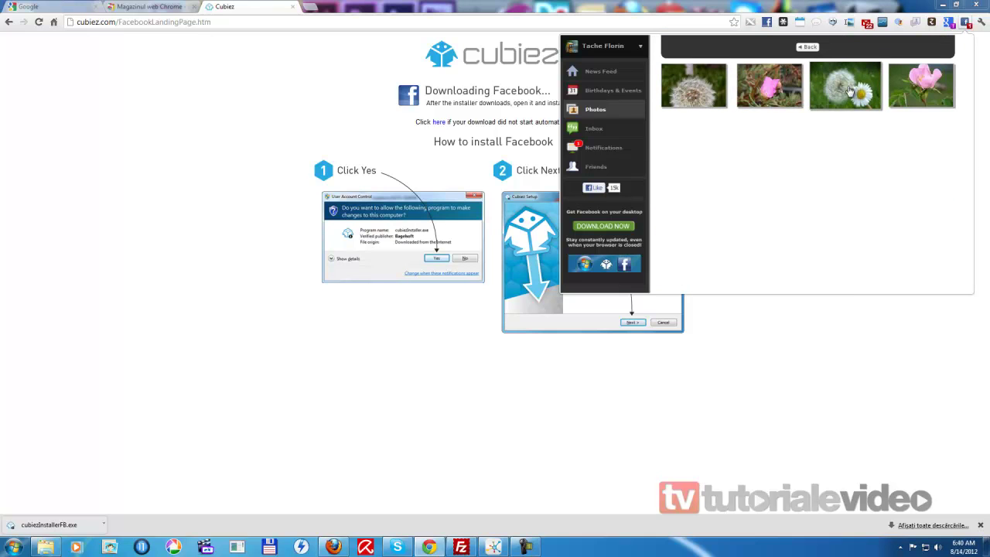
View the dandelion-and-daisy and pink rose photos enlarged, then close the view and go to Inbox.
{"action": "left_click", "coordinate": [852, 89]}
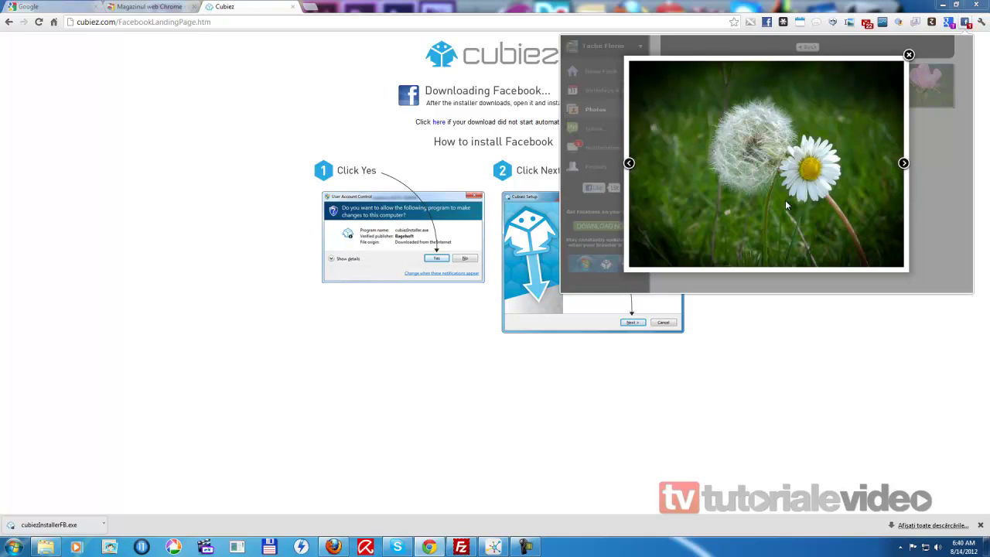
{"action": "left_click", "coordinate": [903, 163]}
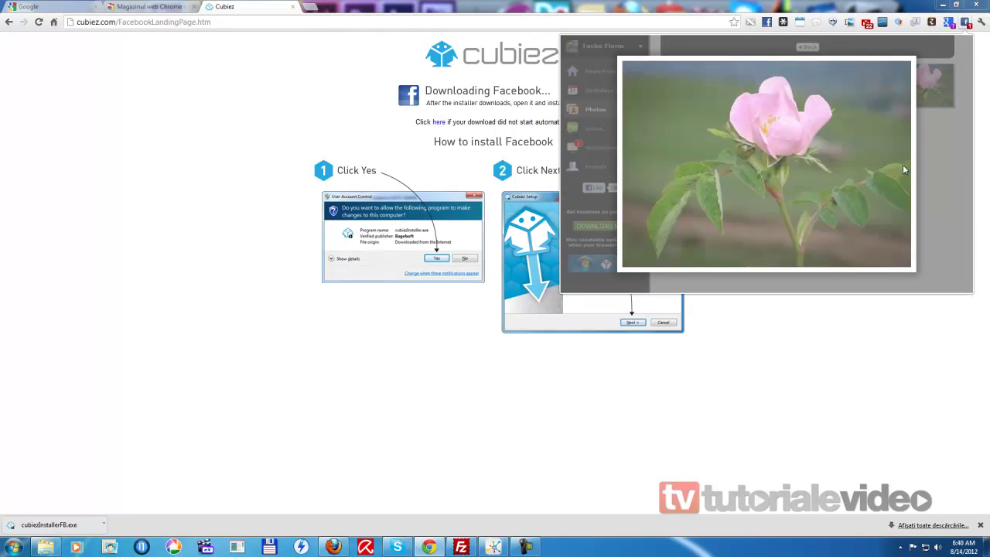
{"action": "left_click", "coordinate": [622, 164]}
{"action": "left_click", "coordinate": [908, 55]}
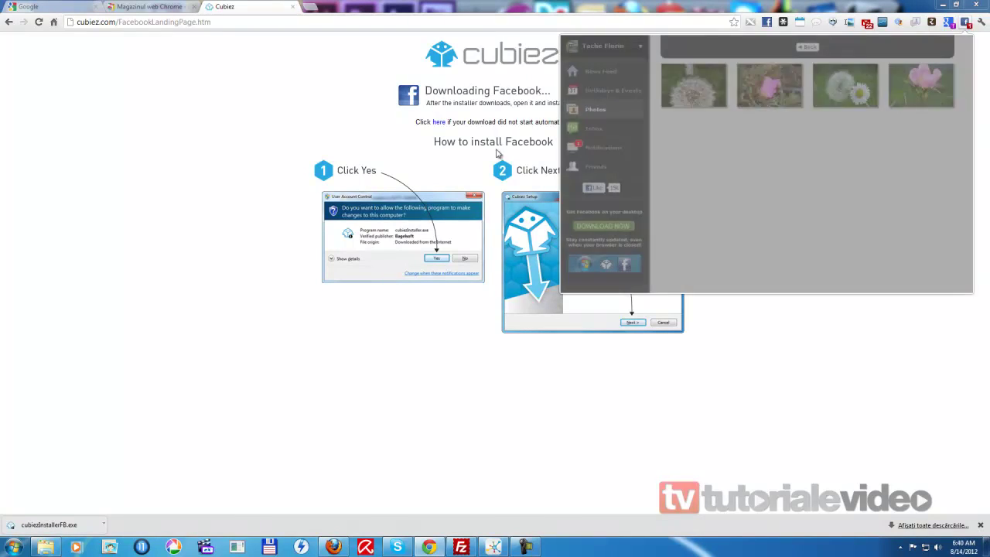
{"action": "left_click", "coordinate": [600, 132]}
Check Notifications, scroll through the Friends grid, then close the Facebook popup.
{"action": "left_click", "coordinate": [604, 148]}
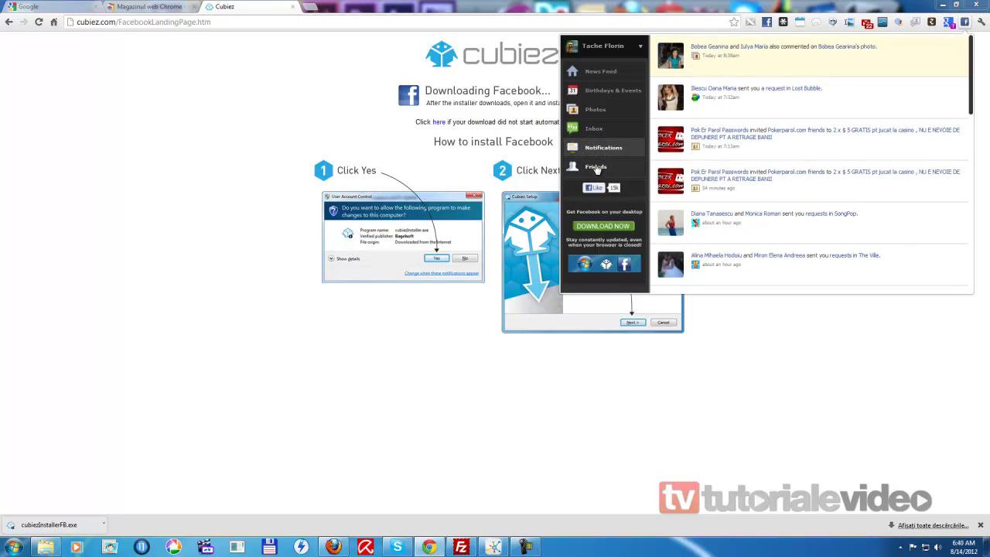
{"action": "left_click", "coordinate": [595, 167]}
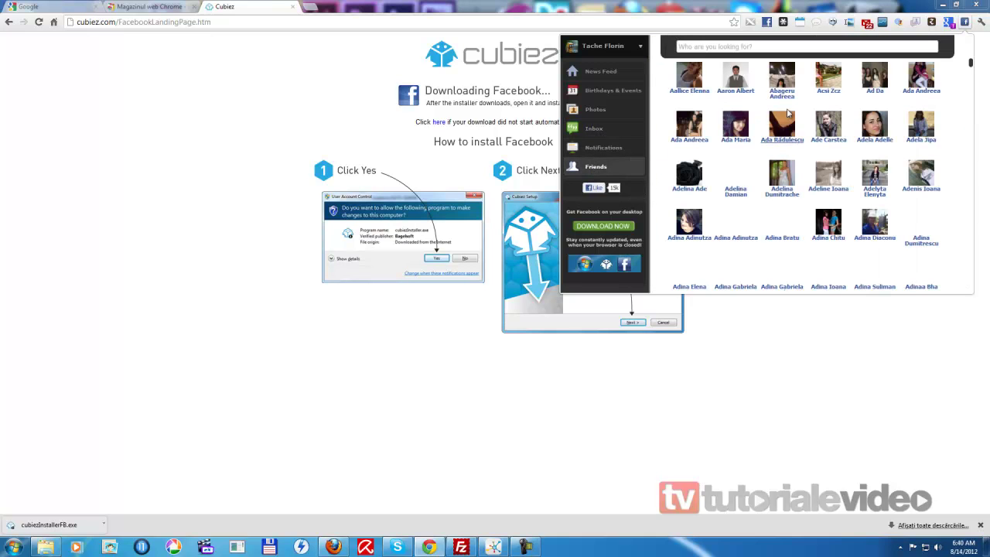
{"action": "scroll", "coordinate": [764, 232], "scroll_direction": "down", "scroll_amount": 5}
{"action": "scroll", "coordinate": [762, 193], "scroll_direction": "down", "scroll_amount": 5}
{"action": "scroll", "coordinate": [762, 185], "scroll_direction": "down", "scroll_amount": 5}
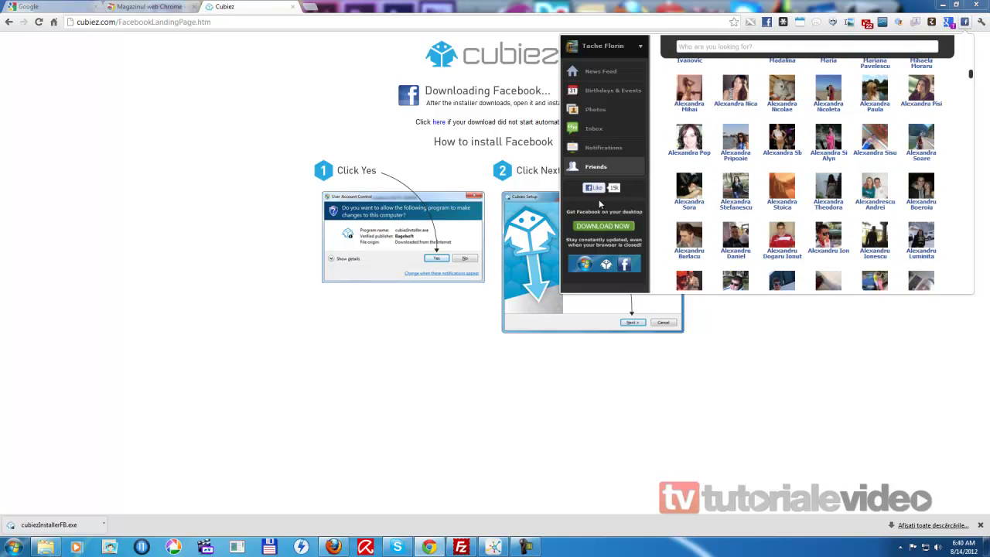
{"action": "left_click", "coordinate": [967, 23]}
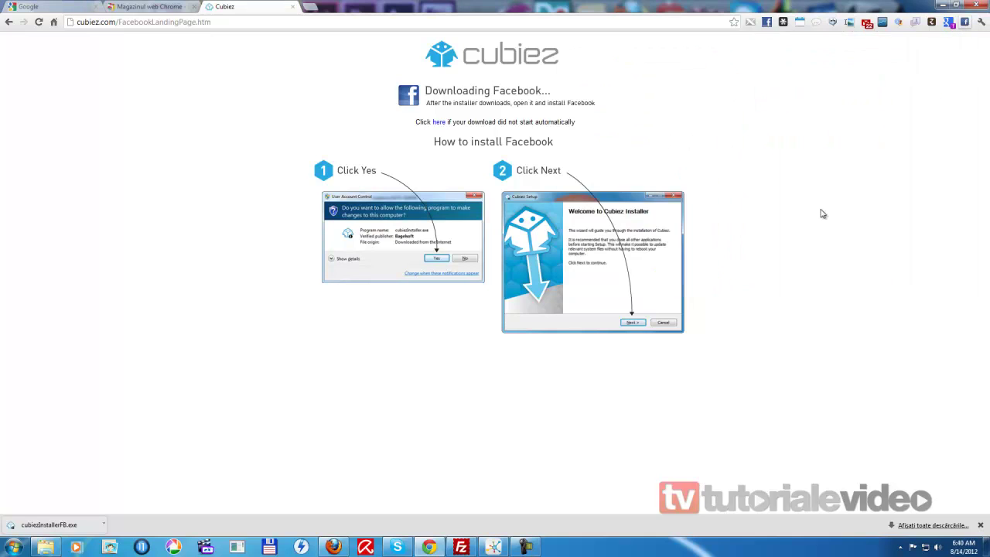
Run cubiezInstallerFB.exe and step through Welcome, License and installation to Finish.
{"action": "left_click", "coordinate": [155, 178]}
{"action": "left_click", "coordinate": [46, 524]}
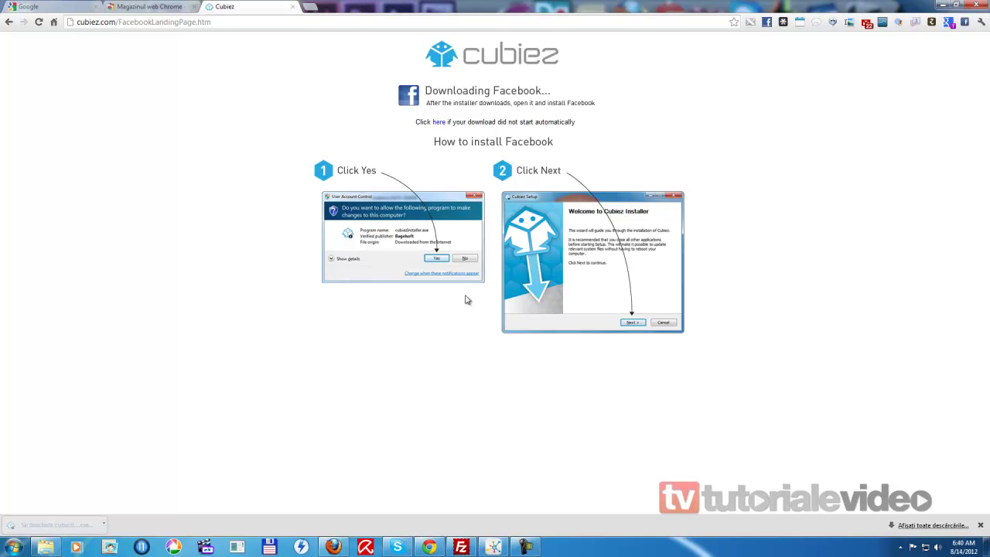
{"action": "left_click", "coordinate": [551, 355]}
{"action": "left_click", "coordinate": [551, 355]}
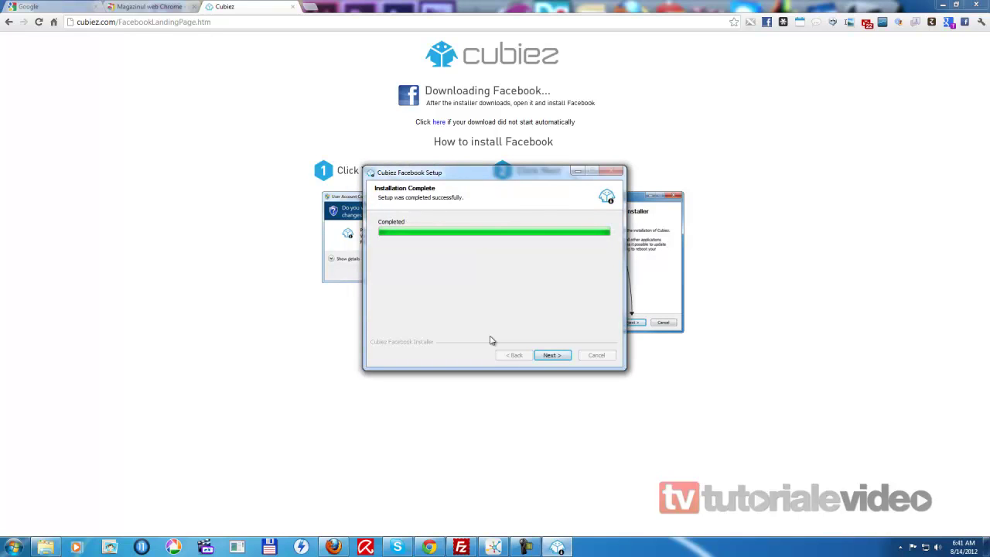
{"action": "left_click", "coordinate": [550, 355]}
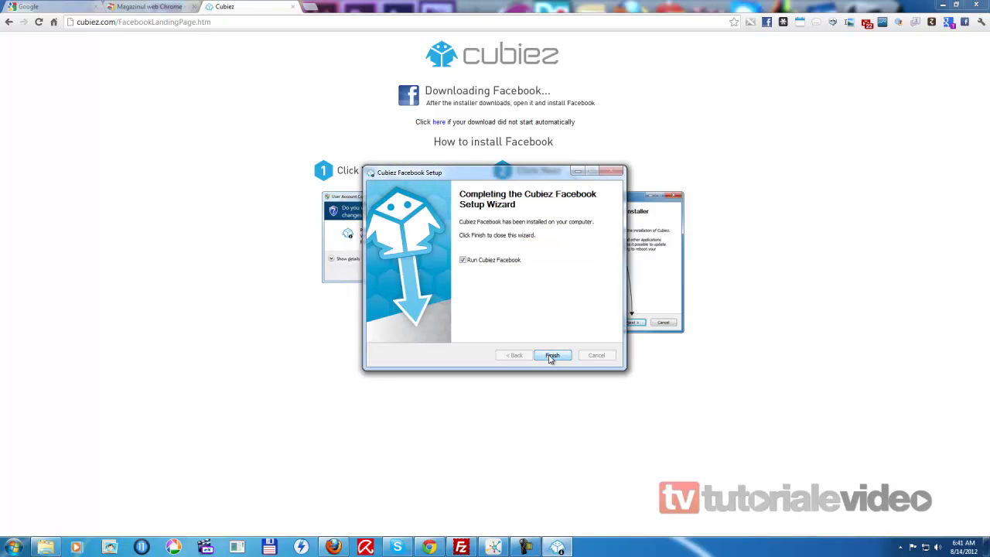
{"action": "left_click", "coordinate": [538, 357]}
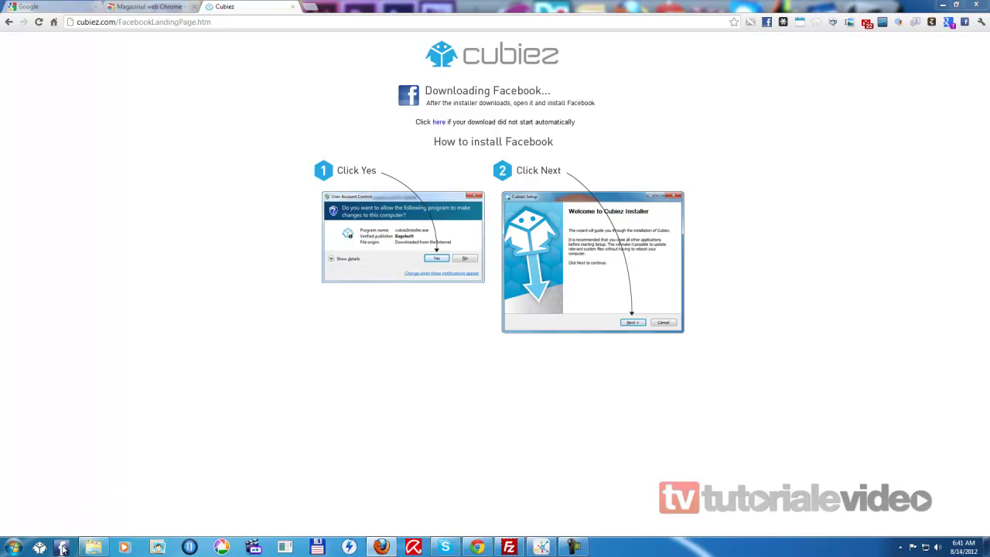
Open the Cubiez Facebook desktop panel and sign in with the account email and password.
{"action": "left_click", "coordinate": [64, 548]}
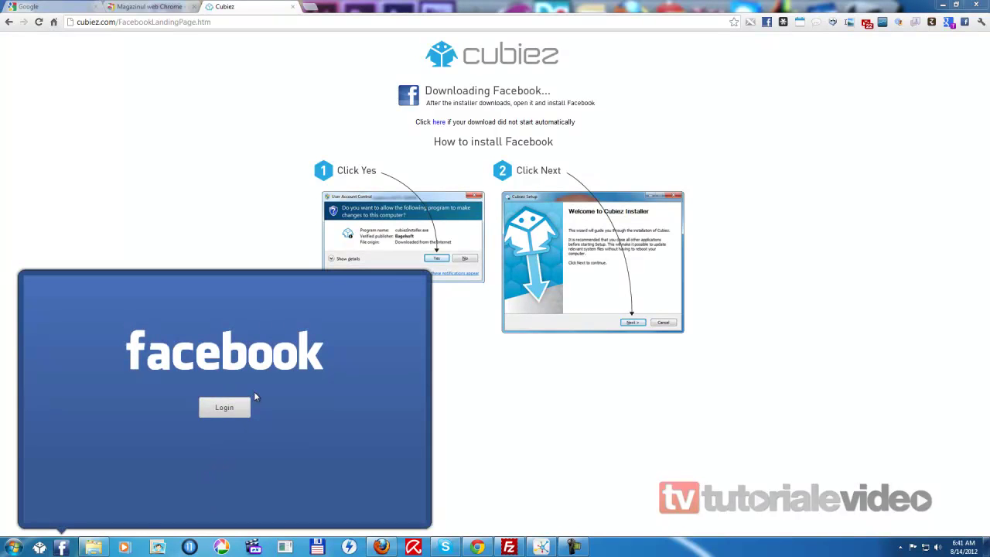
{"action": "left_click", "coordinate": [228, 412]}
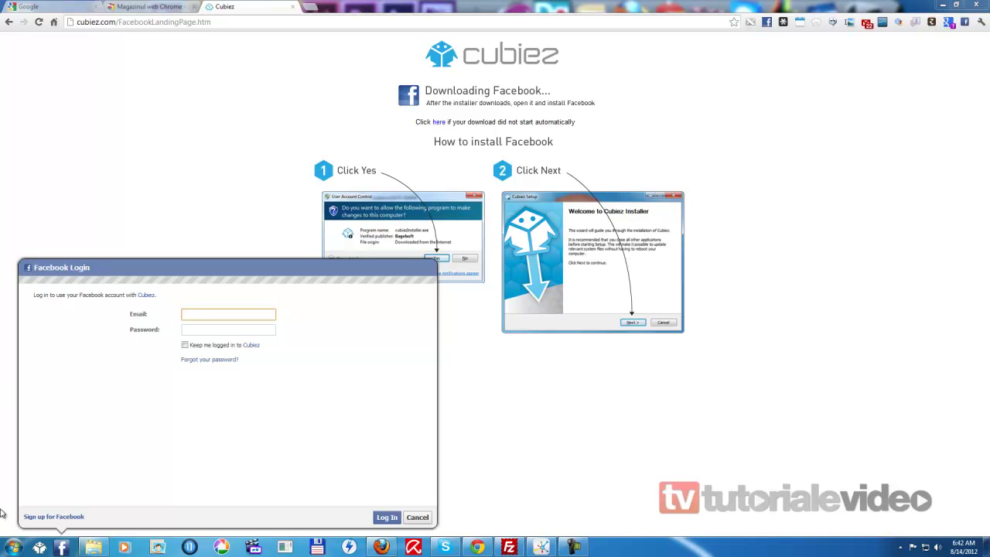
{"action": "key", "text": "Escape"}
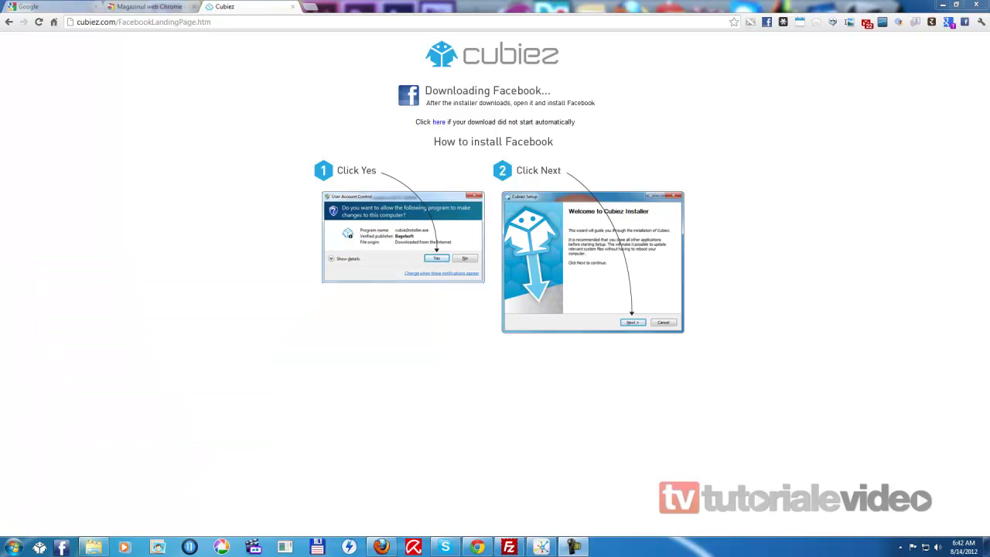
Scroll through the desktop panel's News Feed, then browse the August 2012 Birthdays & Events list.
{"action": "left_click", "coordinate": [62, 547]}
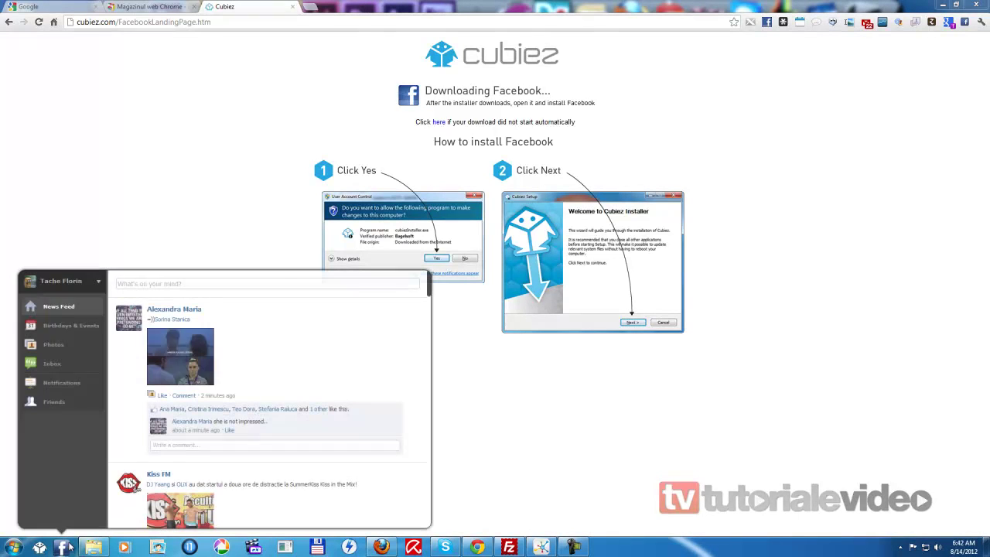
{"action": "scroll", "coordinate": [190, 376], "scroll_direction": "down", "scroll_amount": 1}
{"action": "scroll", "coordinate": [193, 371], "scroll_direction": "down", "scroll_amount": 1}
{"action": "scroll", "coordinate": [201, 360], "scroll_direction": "down", "scroll_amount": 2}
{"action": "scroll", "coordinate": [207, 352], "scroll_direction": "down", "scroll_amount": 3}
{"action": "scroll", "coordinate": [207, 351], "scroll_direction": "down", "scroll_amount": 2}
{"action": "scroll", "coordinate": [207, 351], "scroll_direction": "down", "scroll_amount": 2}
{"action": "scroll", "coordinate": [207, 351], "scroll_direction": "down", "scroll_amount": 2}
{"action": "scroll", "coordinate": [207, 350], "scroll_direction": "down", "scroll_amount": 2}
{"action": "scroll", "coordinate": [207, 351], "scroll_direction": "down", "scroll_amount": 2}
{"action": "scroll", "coordinate": [207, 352], "scroll_direction": "down", "scroll_amount": 2}
{"action": "scroll", "coordinate": [207, 354], "scroll_direction": "down", "scroll_amount": 2}
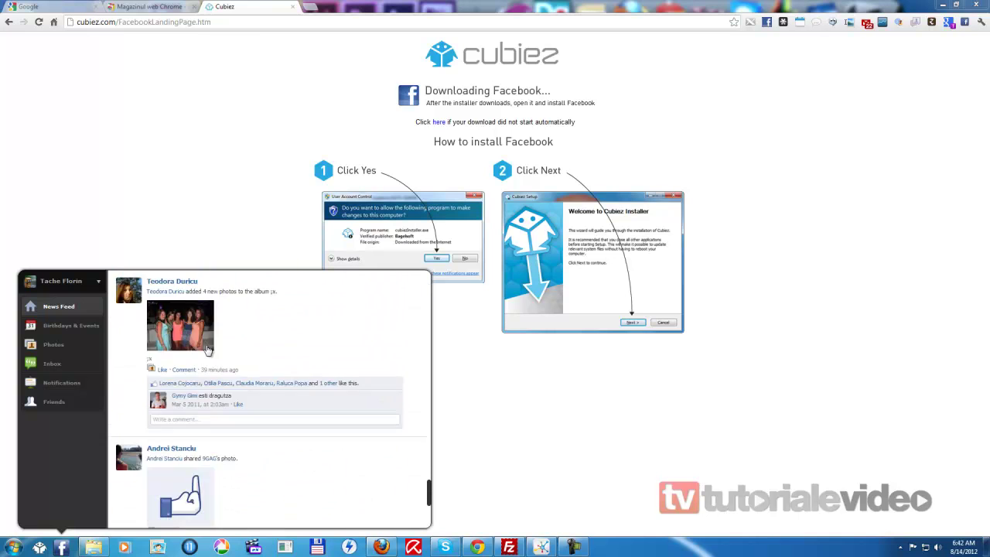
{"action": "scroll", "coordinate": [207, 356], "scroll_direction": "down", "scroll_amount": 2}
{"action": "left_click", "coordinate": [62, 326]}
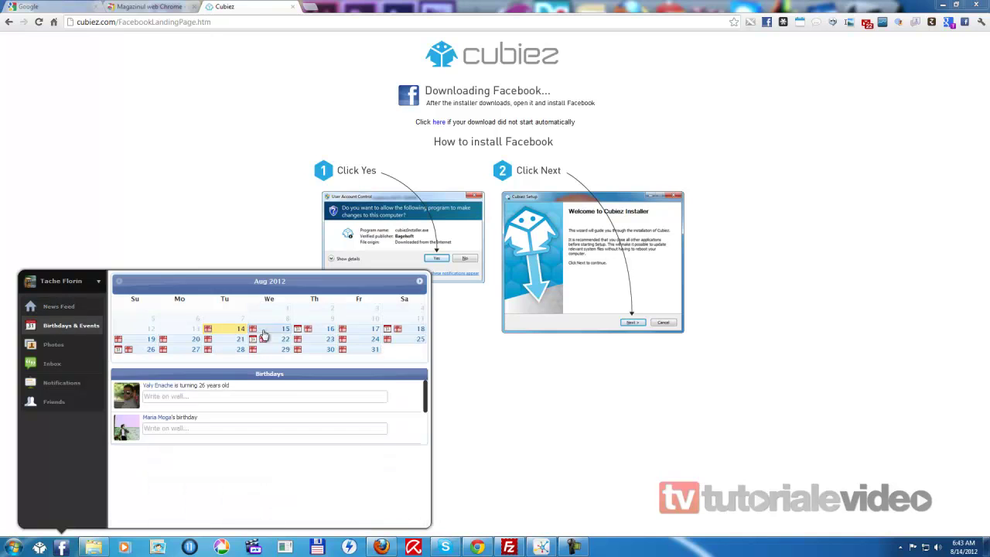
{"action": "scroll", "coordinate": [193, 410], "scroll_direction": "down", "scroll_amount": 3}
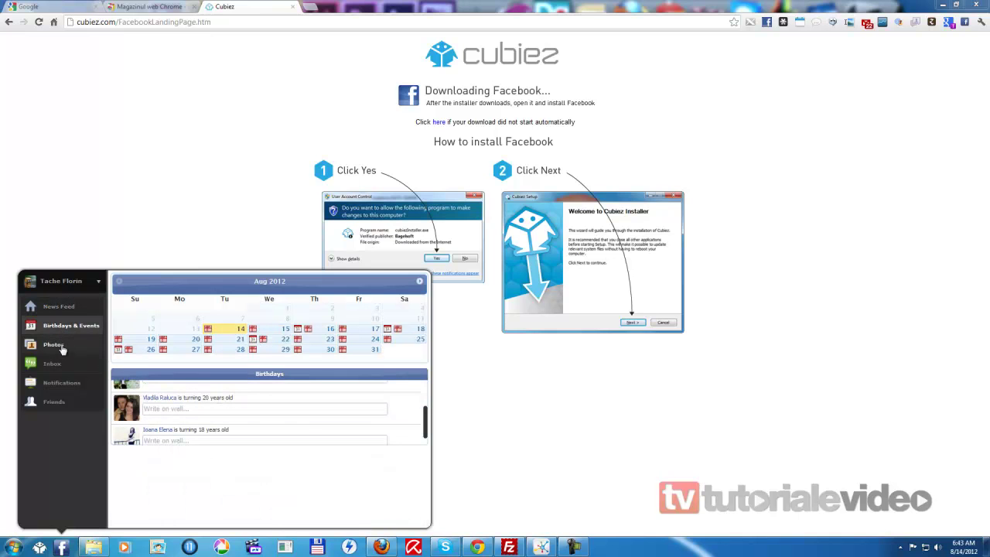